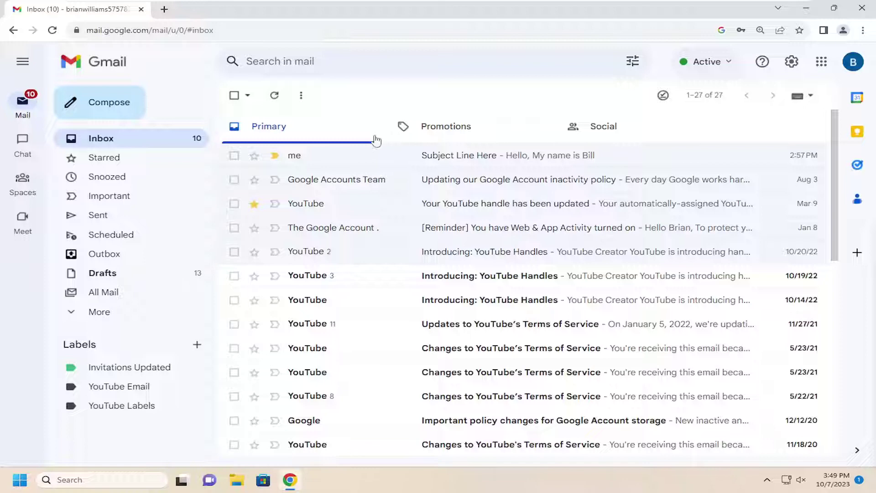
# Open a blank New Message holding only the signature, with the cursor back in the To line.
pyautogui.click(99, 102)
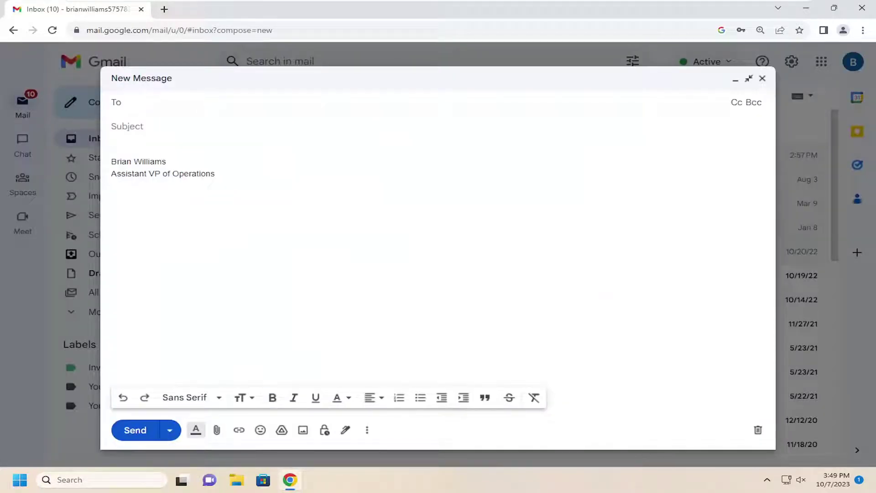
pyautogui.press('Tab')
pyautogui.press('Tab')
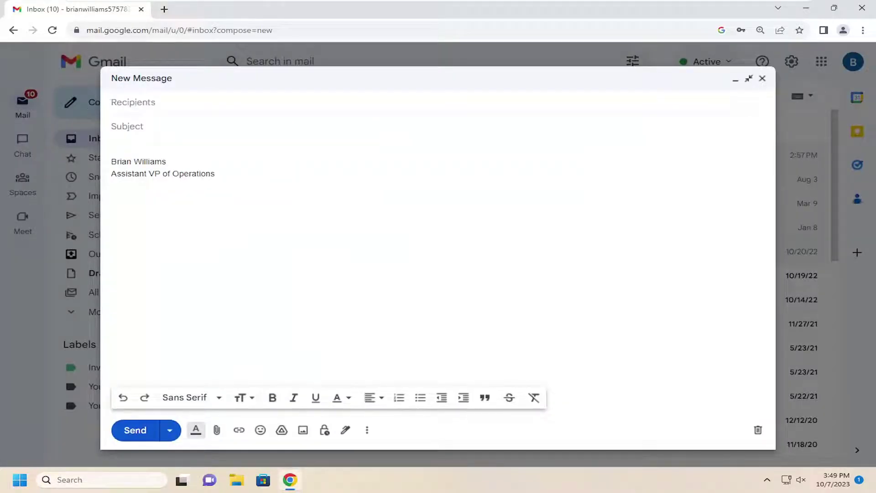
pyautogui.click(411, 101)
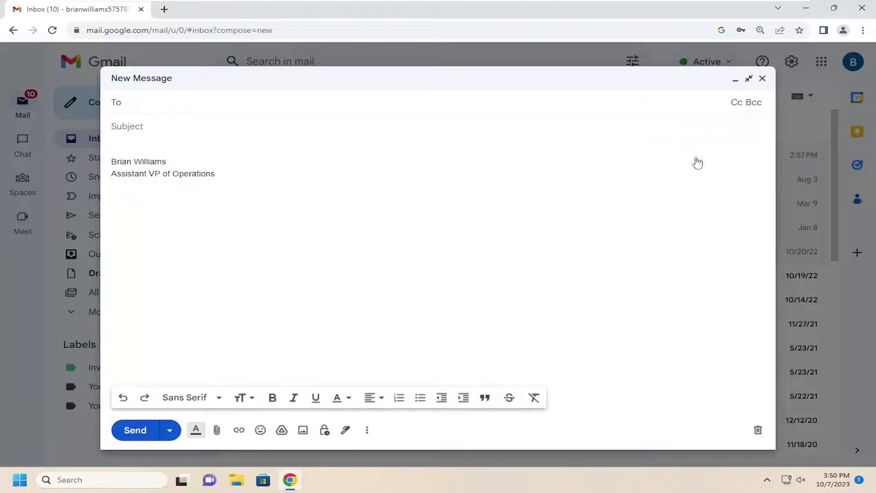
# Add an empty Bcc line beside To, then close the New Message window.
pyautogui.click(754, 103)
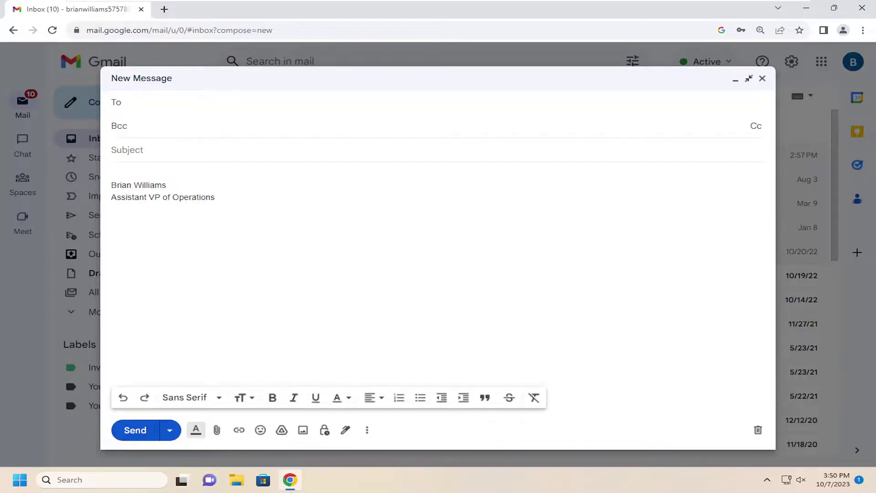
pyautogui.click(763, 78)
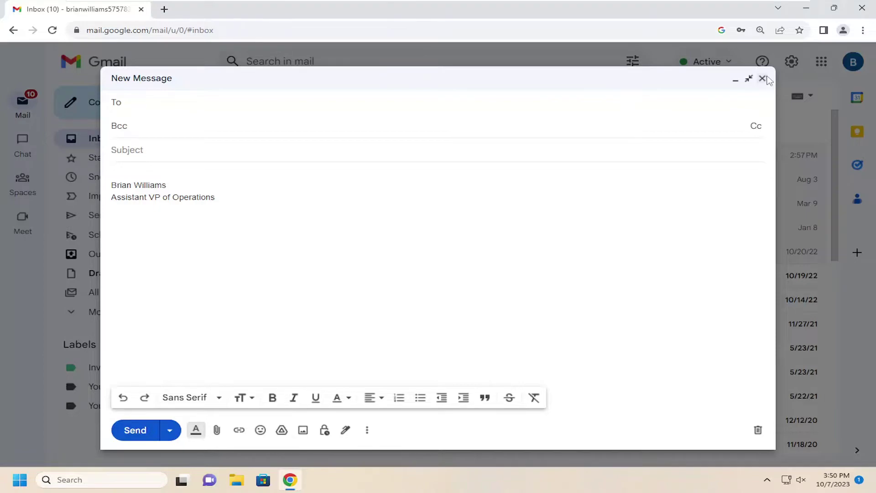